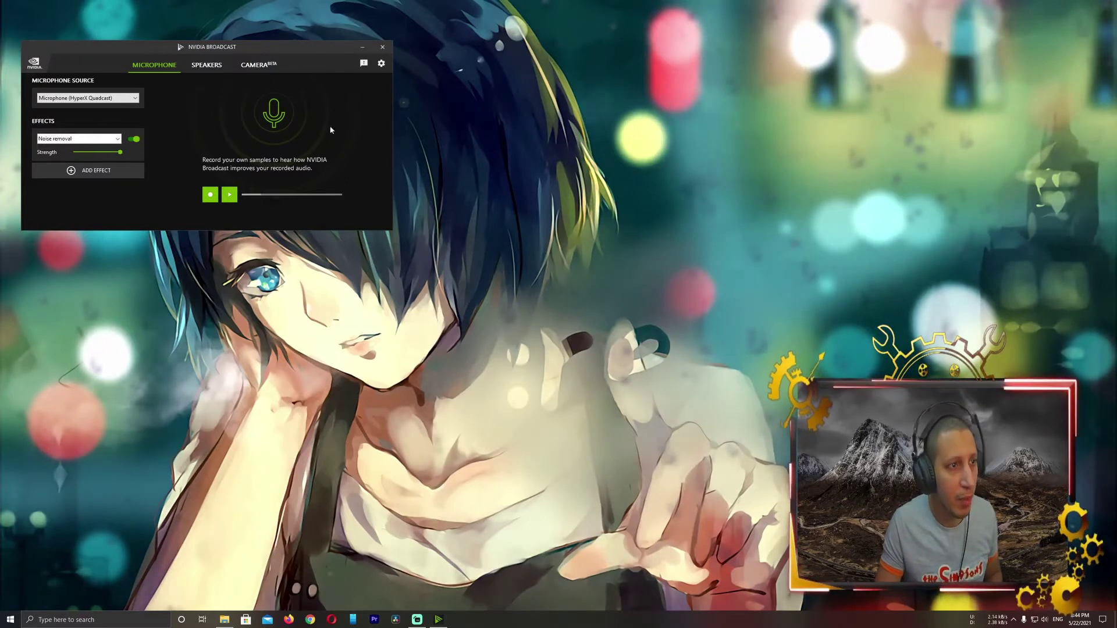
Step: Turn off Noise removal for the microphone, record a voice sample and play it back
left_click_drag(194, 51, 217, 59)
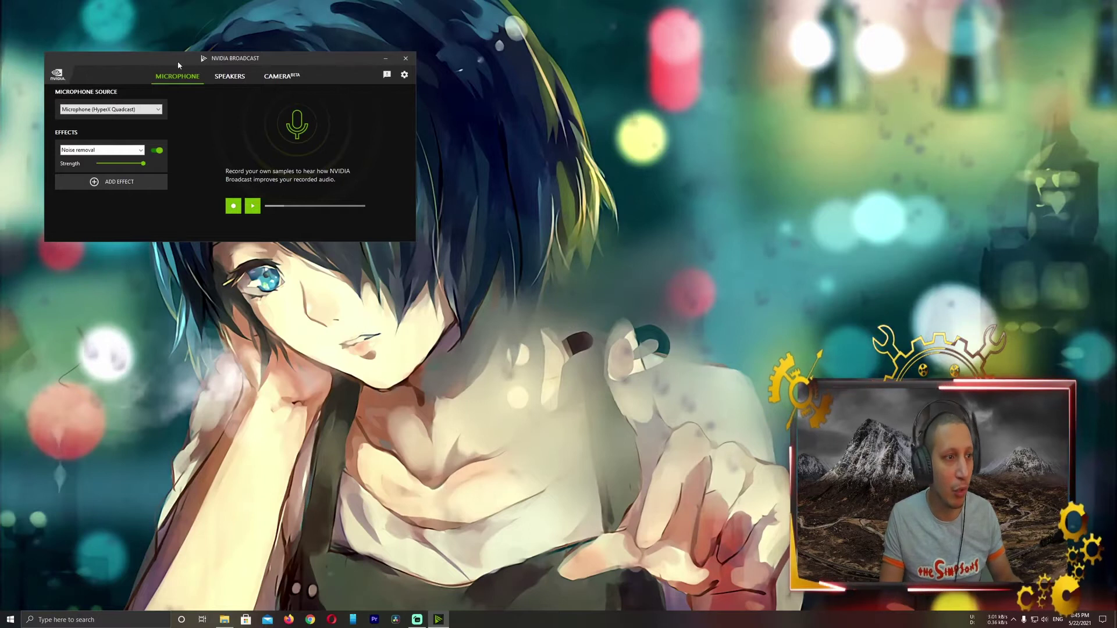
left_click_drag(177, 61, 267, 156)
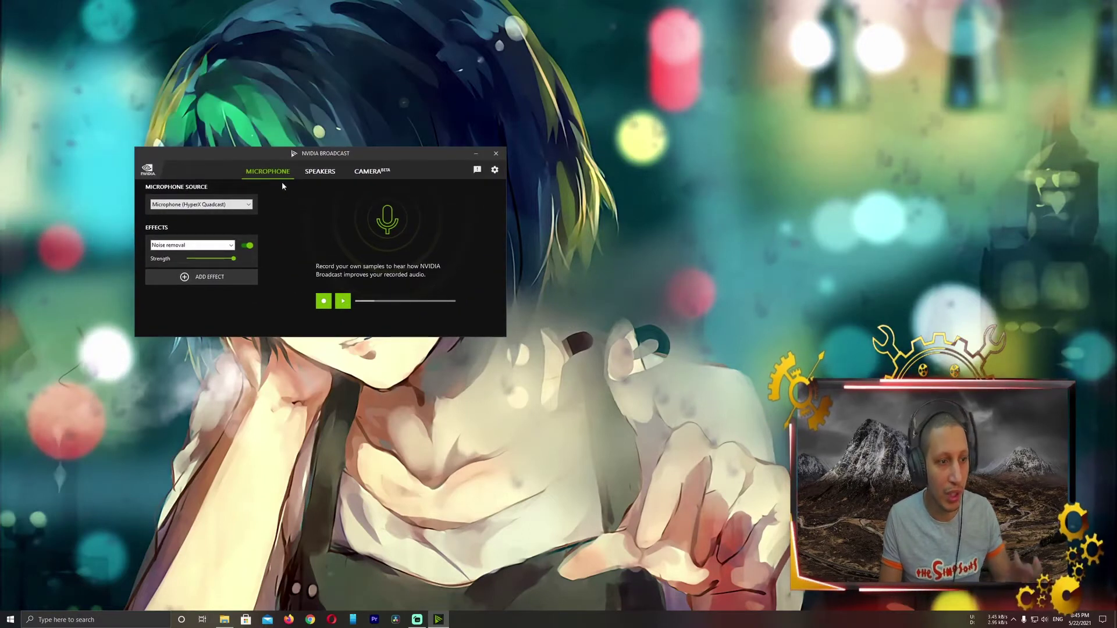
left_click(248, 246)
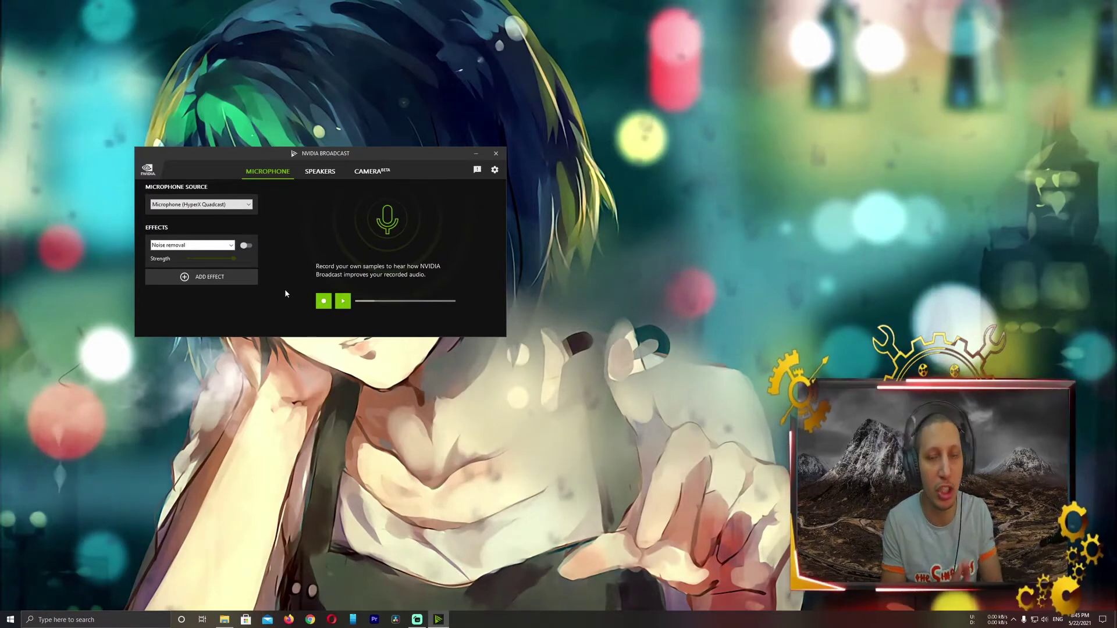
left_click(324, 301)
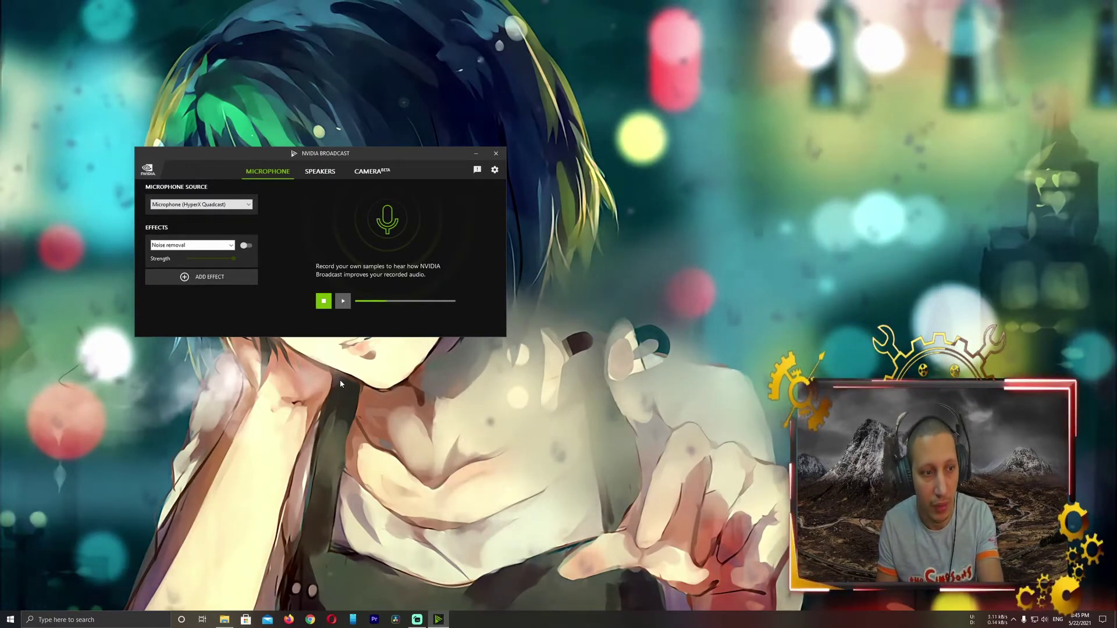
left_click(343, 302)
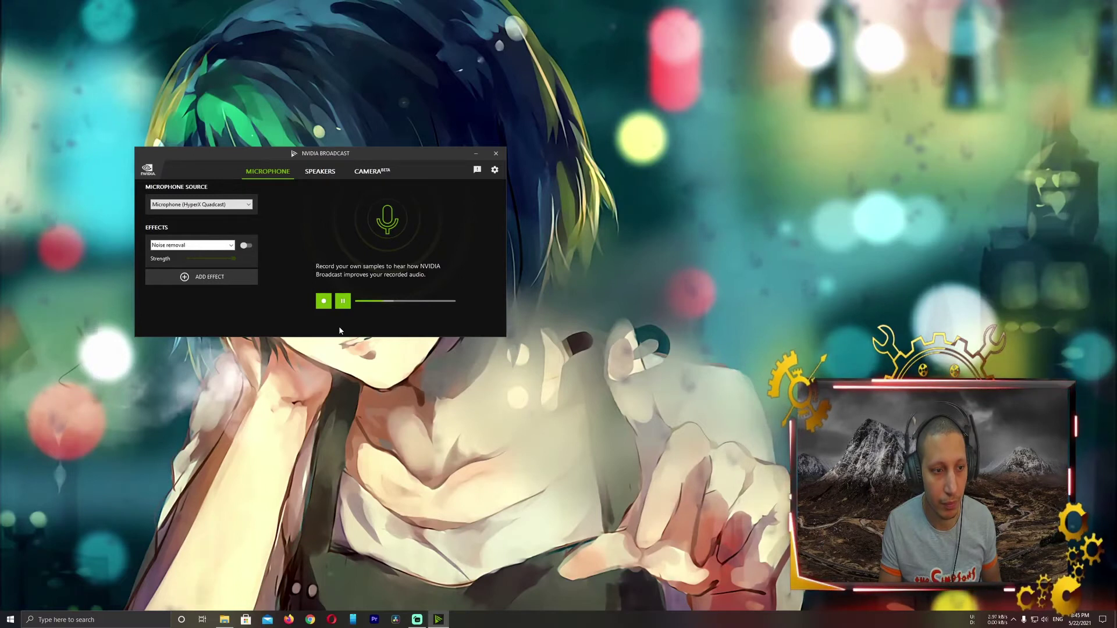
left_click(343, 302)
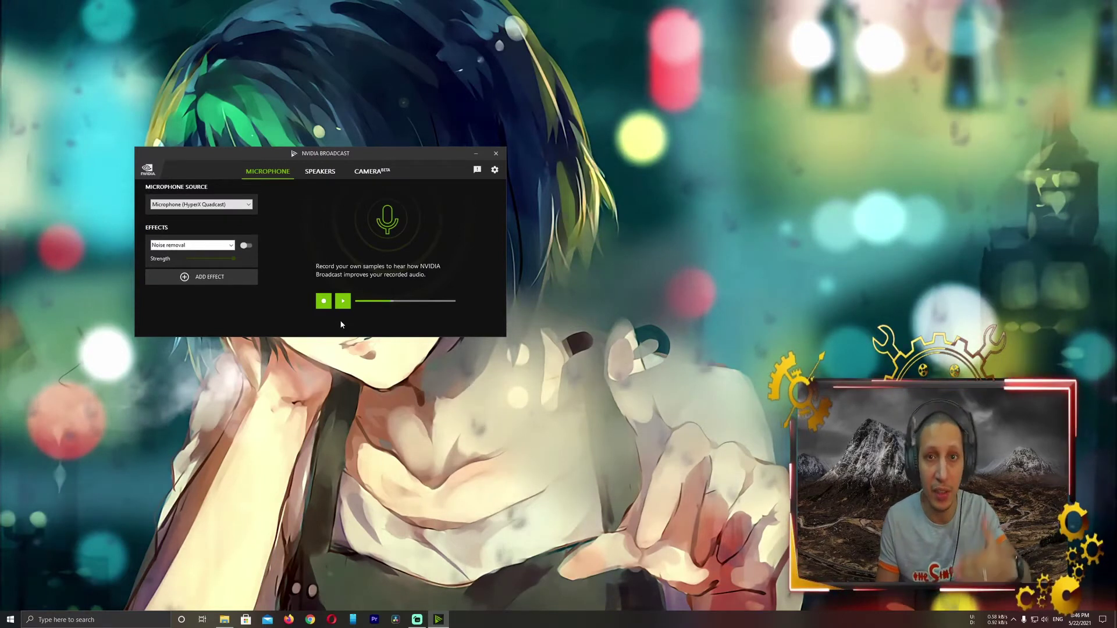
Step: Turn the microphone's Noise removal effect back on and keep its strength at maximum
left_click(198, 249)
left_click(245, 251)
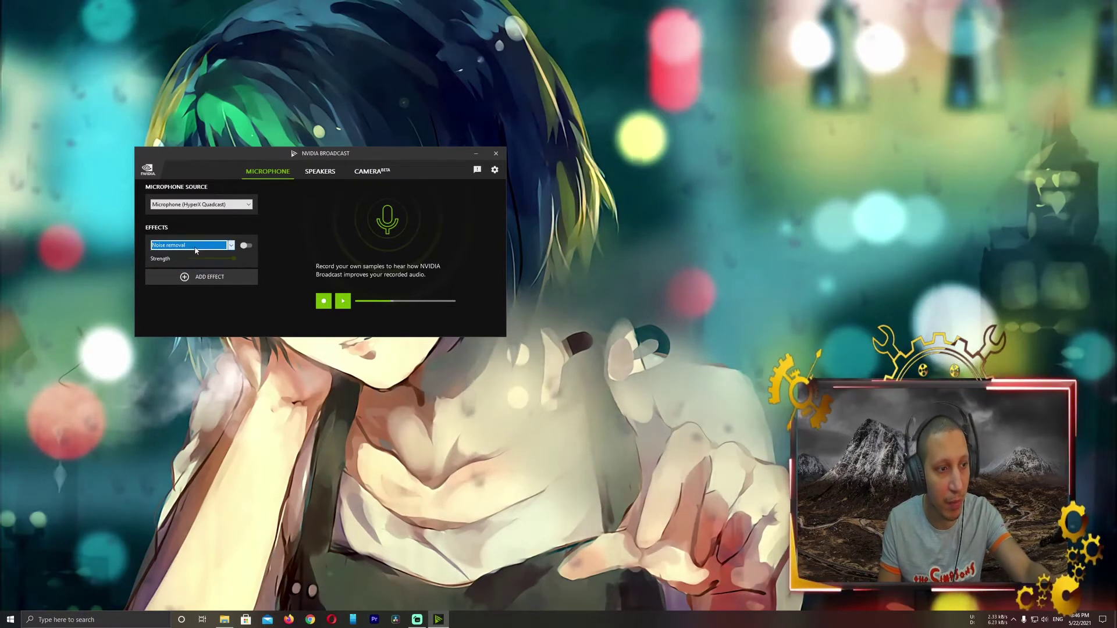
left_click(245, 247)
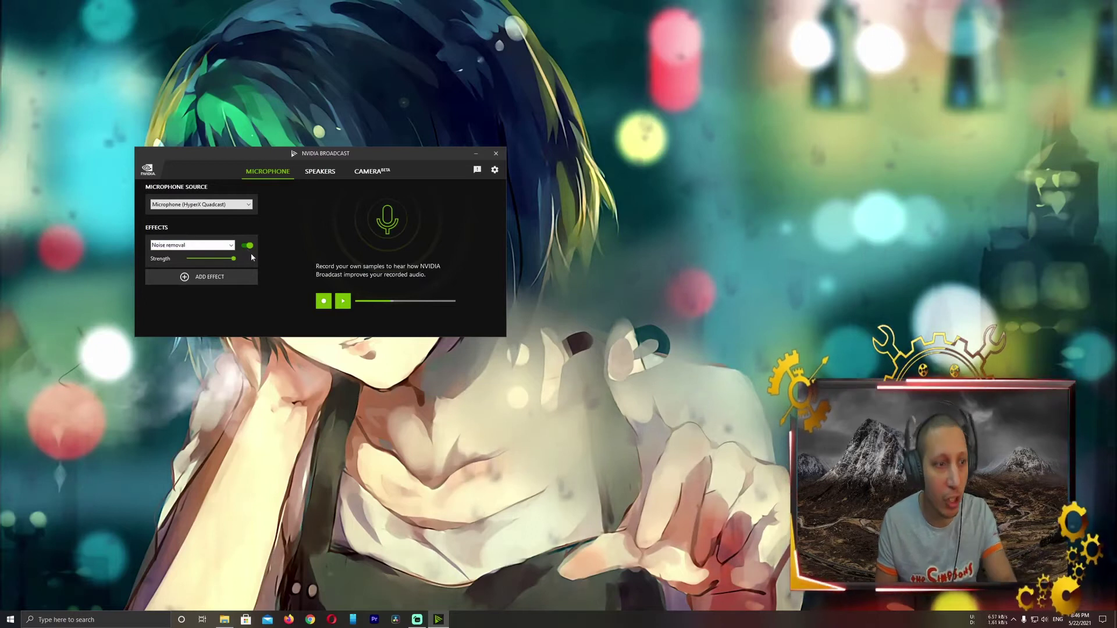
left_click_drag(233, 259, 187, 271)
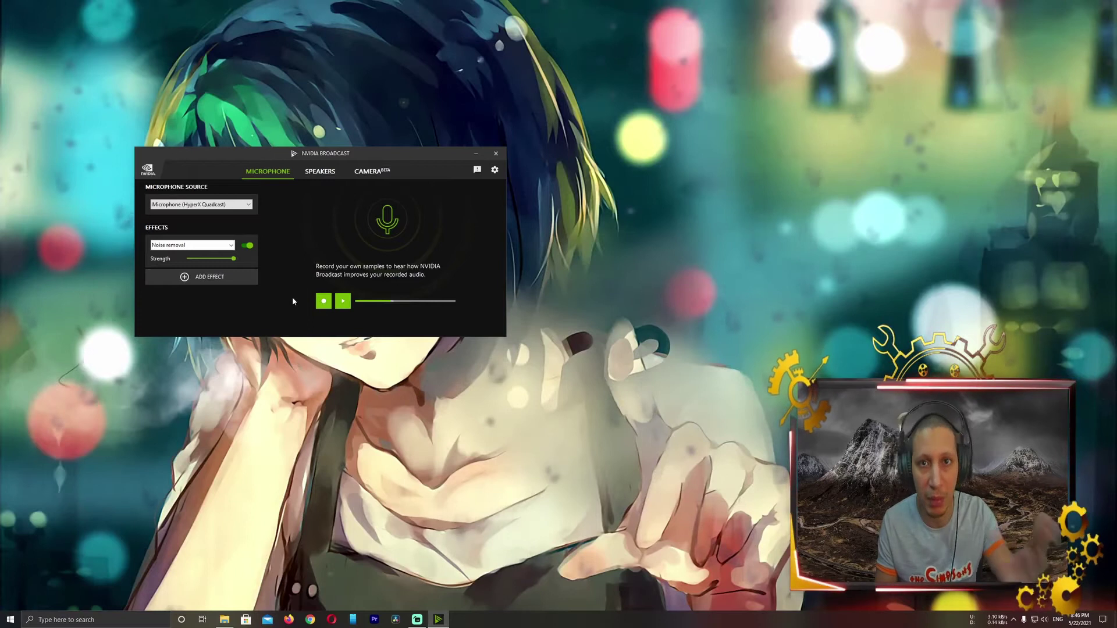
Step: Record a new microphone sample with Noise removal on, and add Room echo removal (beta) as a second effect
left_click(324, 301)
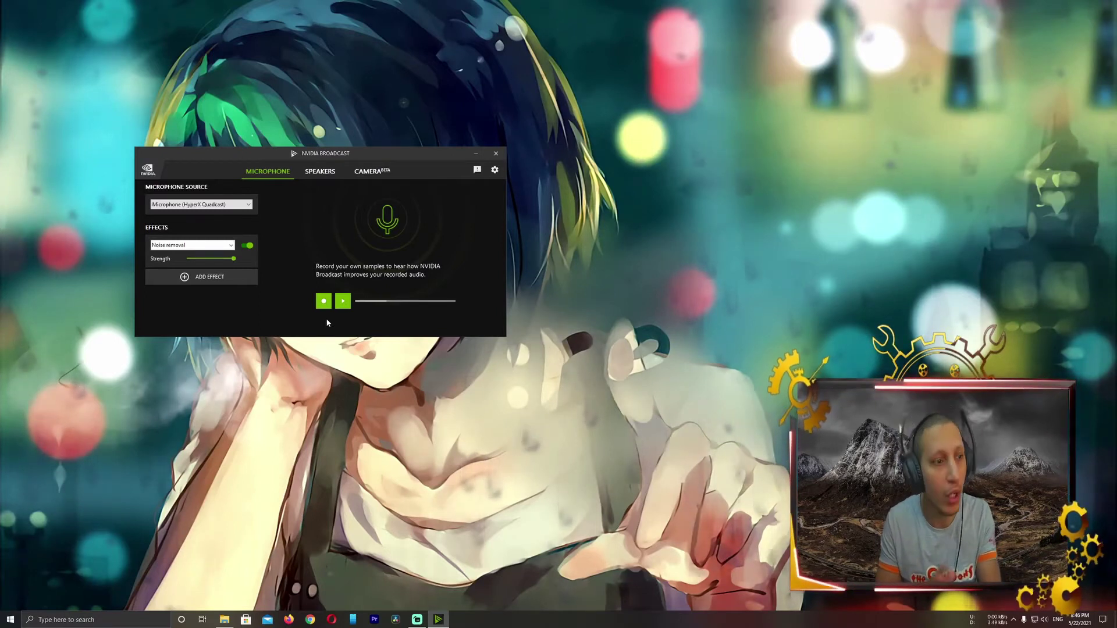
left_click(207, 283)
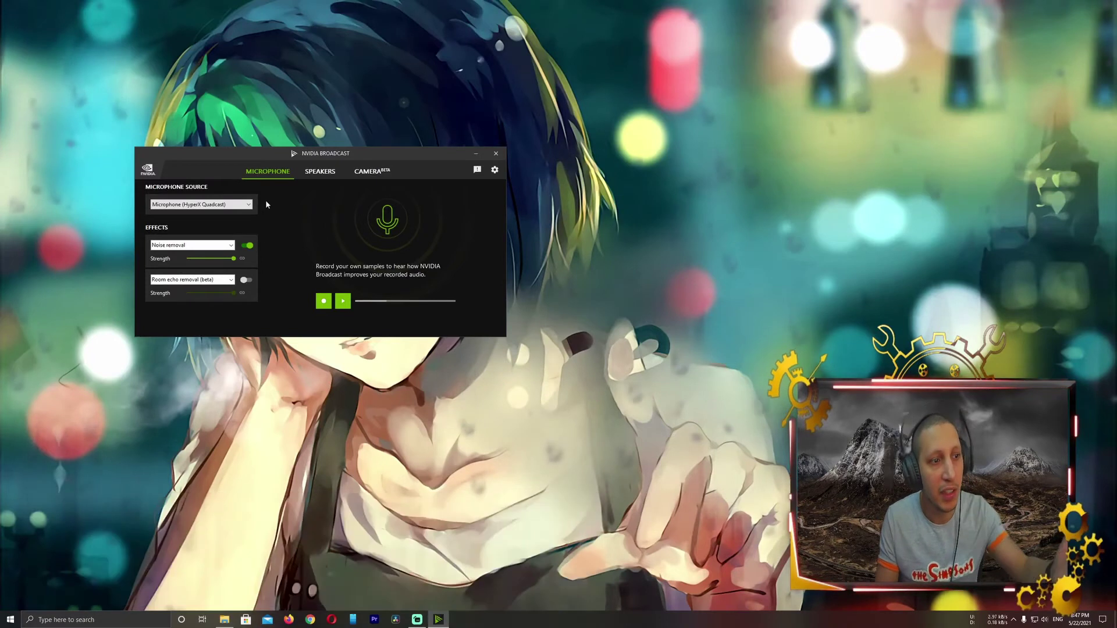
Step: Play the Air conditioning.wav sample through the speakers and turn on Noise removal for the audio output
left_click(317, 174)
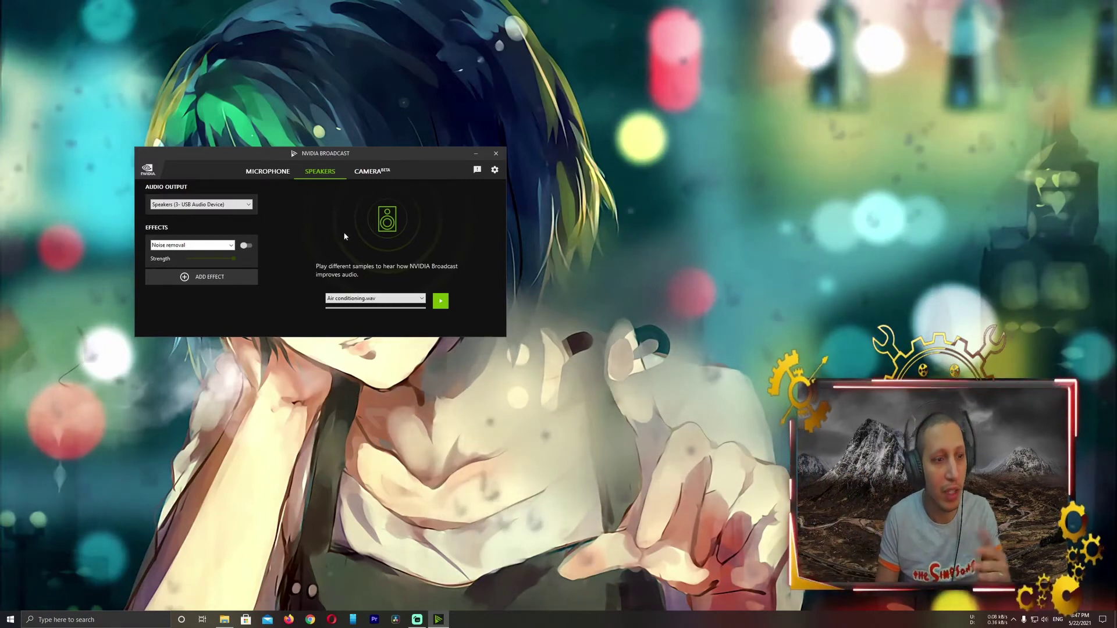
left_click(439, 305)
left_click(247, 245)
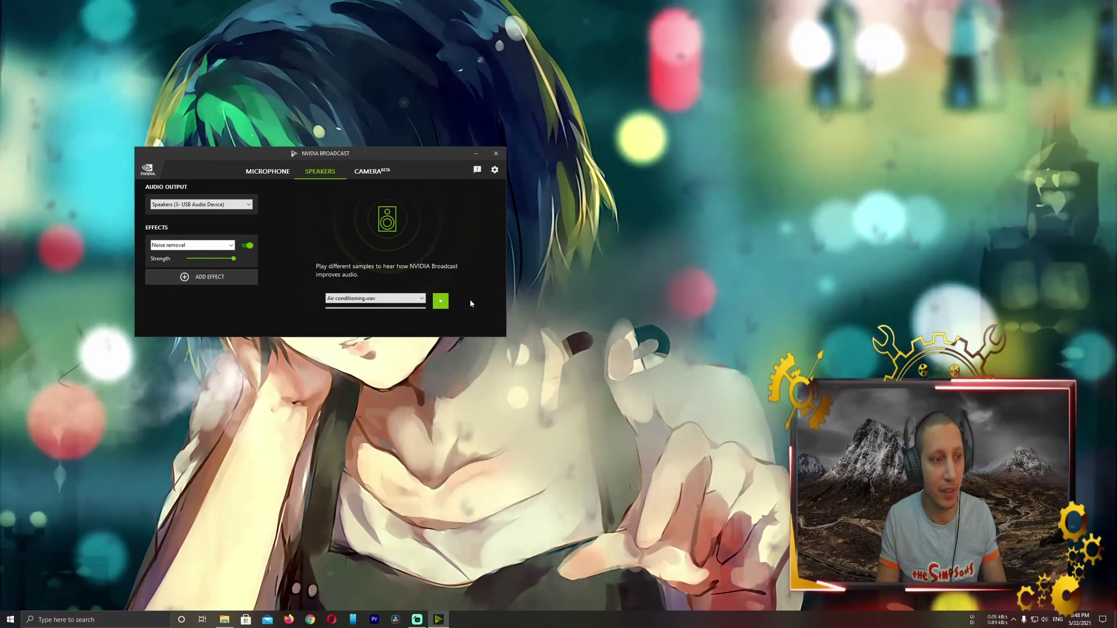
Step: Compare the Typing.wav sample with speaker Noise removal off and on, and add the Room echo removal (beta) effect to the speakers
left_click(375, 298)
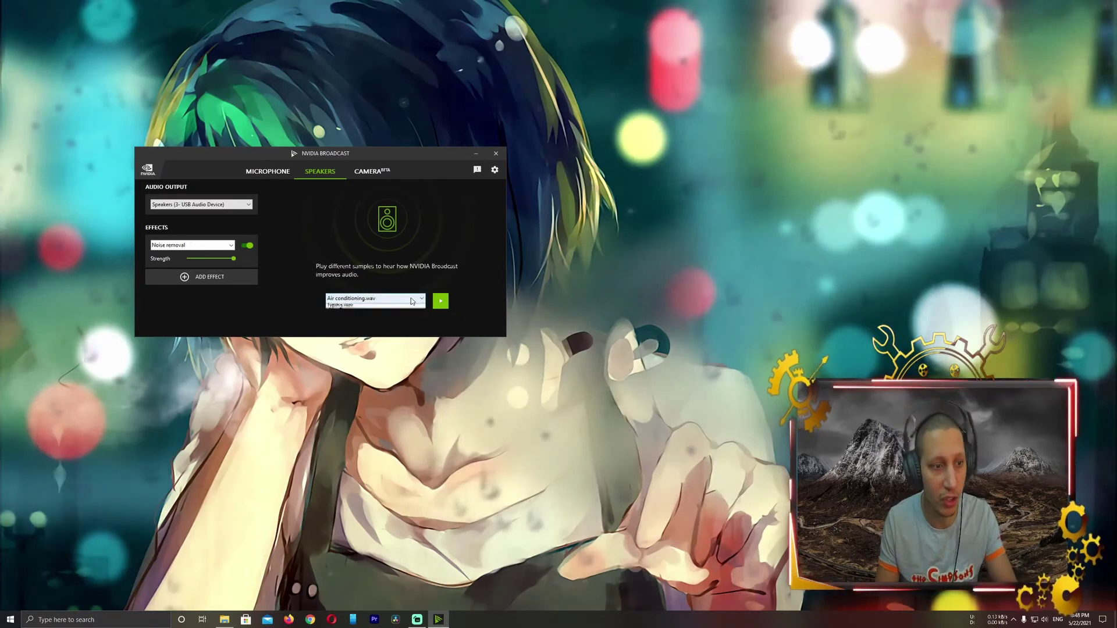
left_click(358, 314)
left_click(246, 245)
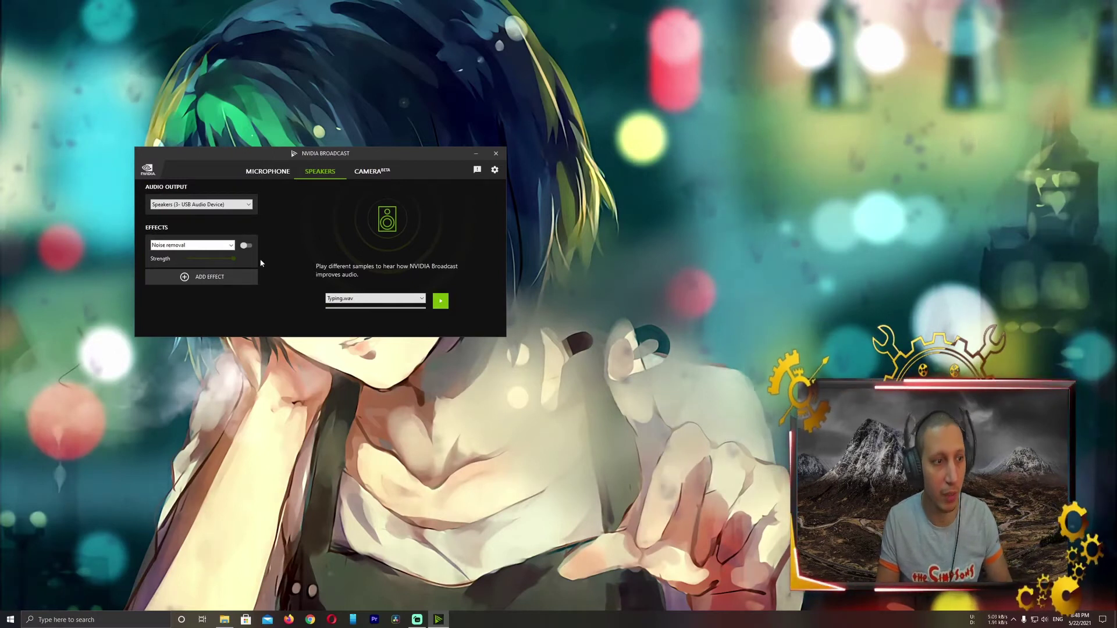
left_click(247, 246)
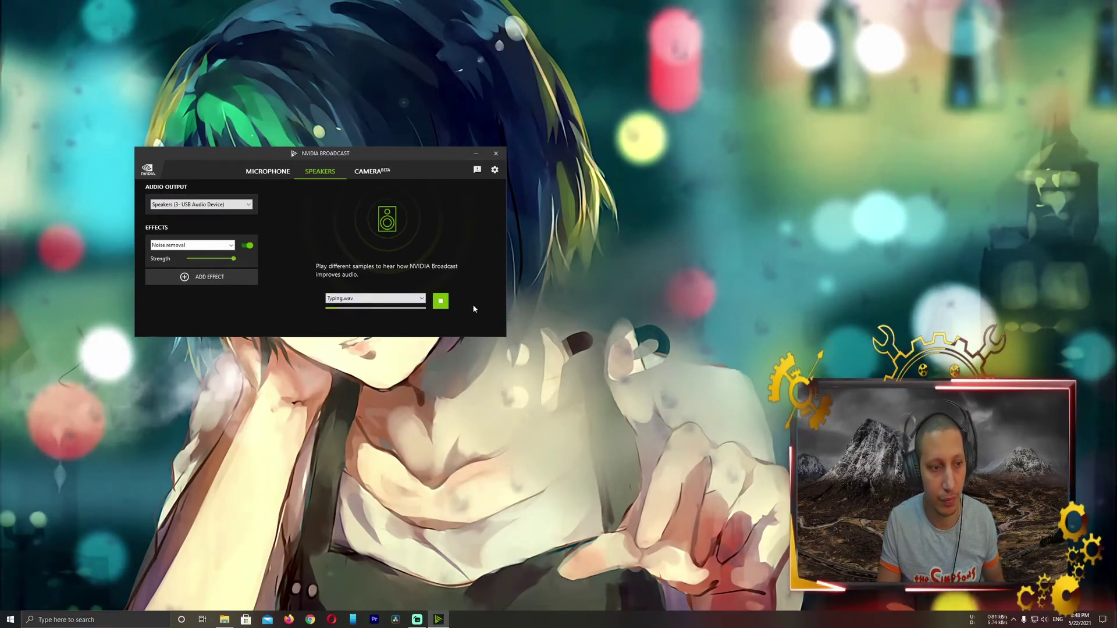
left_click(441, 301)
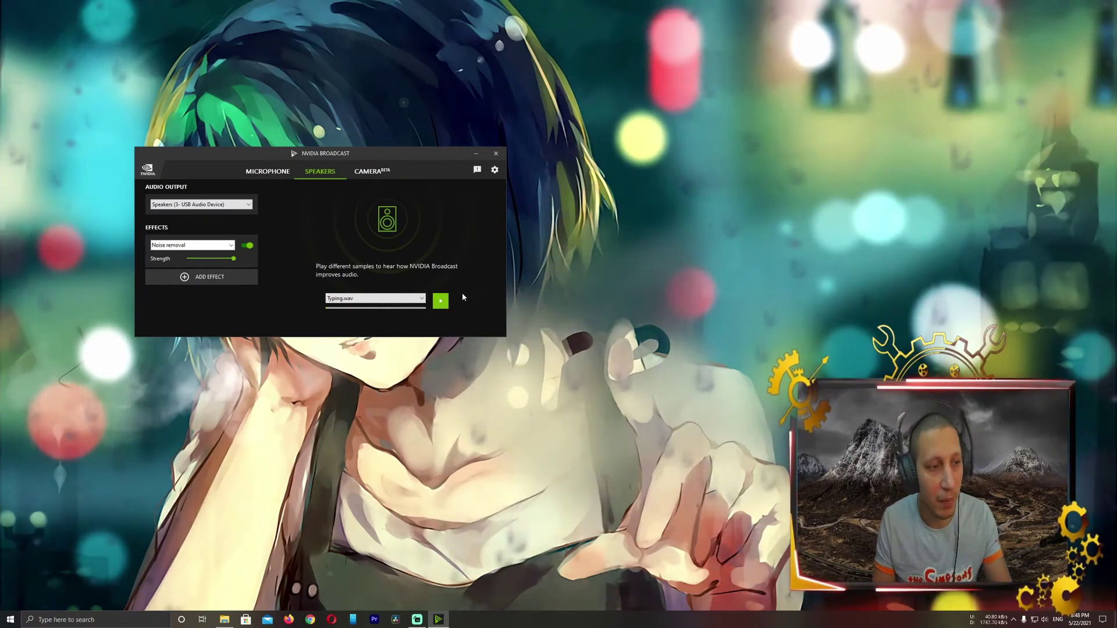
left_click(202, 279)
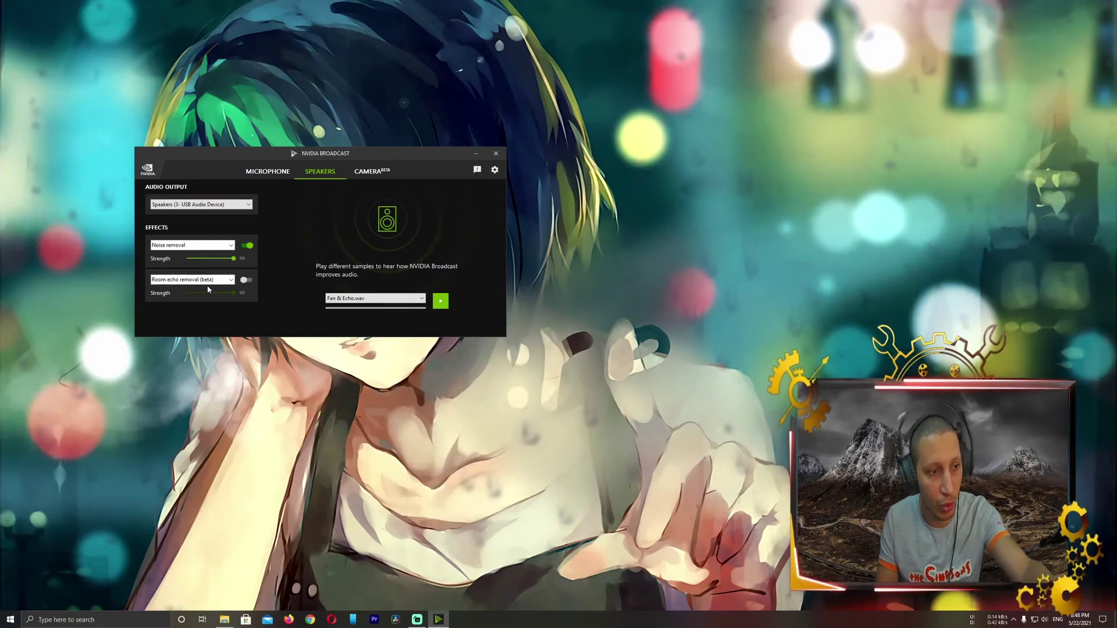
Step: View the webcam's image properties from the camera settings and close them without changes
left_click(370, 173)
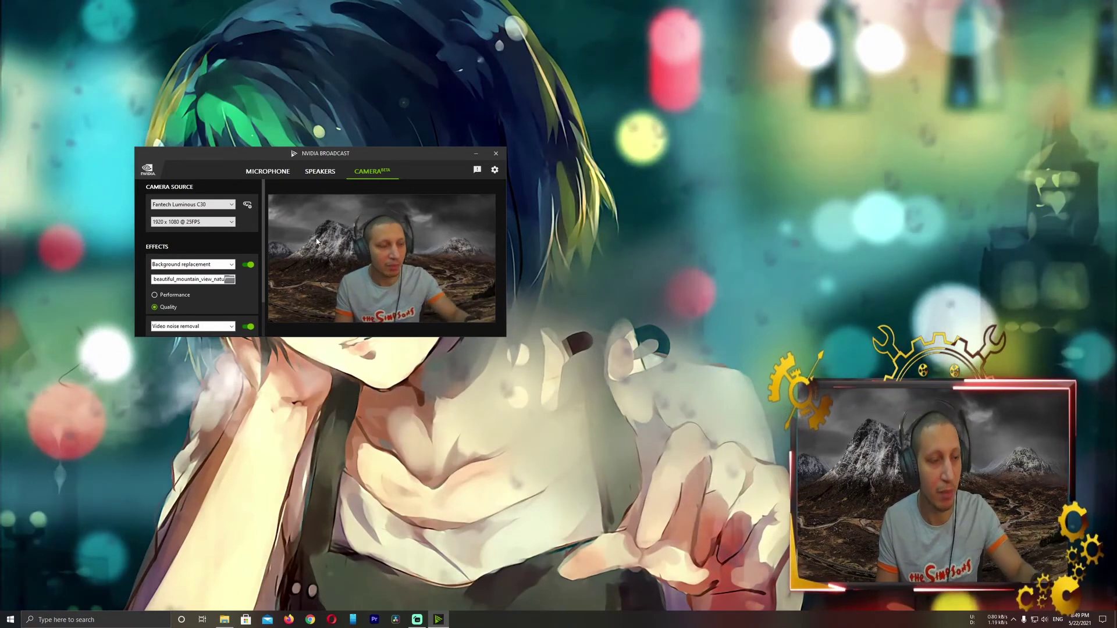
left_click(247, 204)
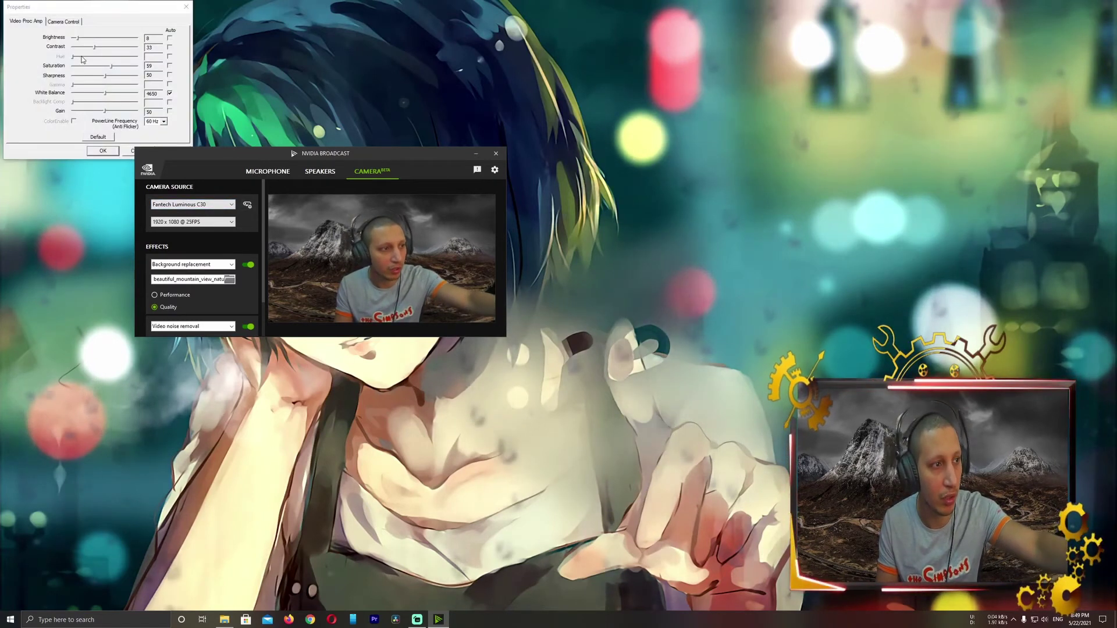
left_click(186, 7)
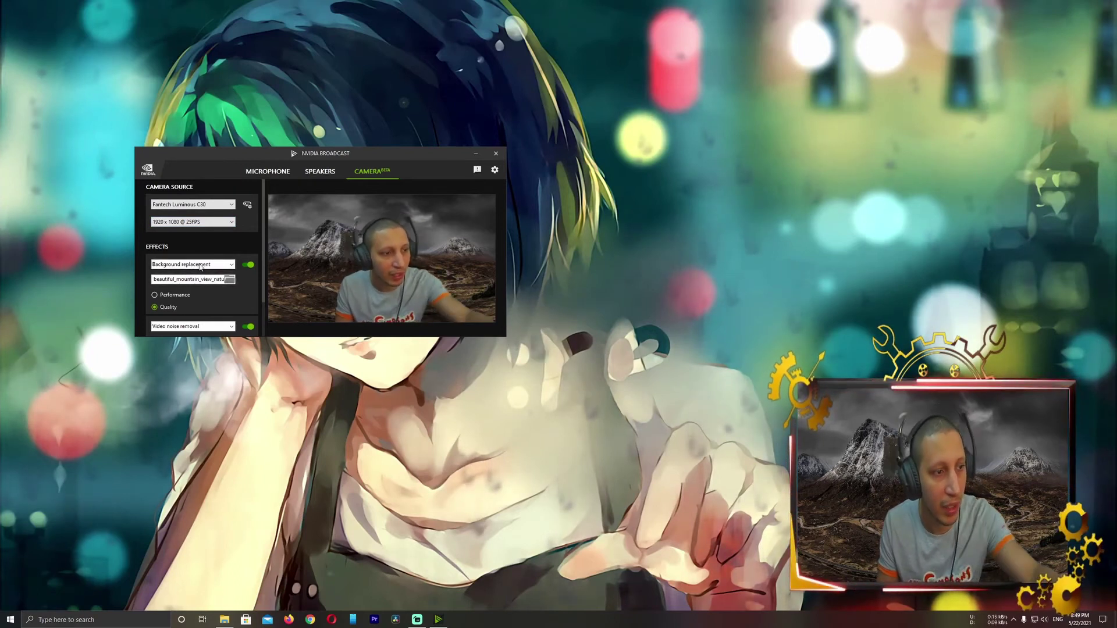
Step: Replace the camera background with the dark_window_2 wallpaper image from the HD folder in Downloads
left_click(230, 281)
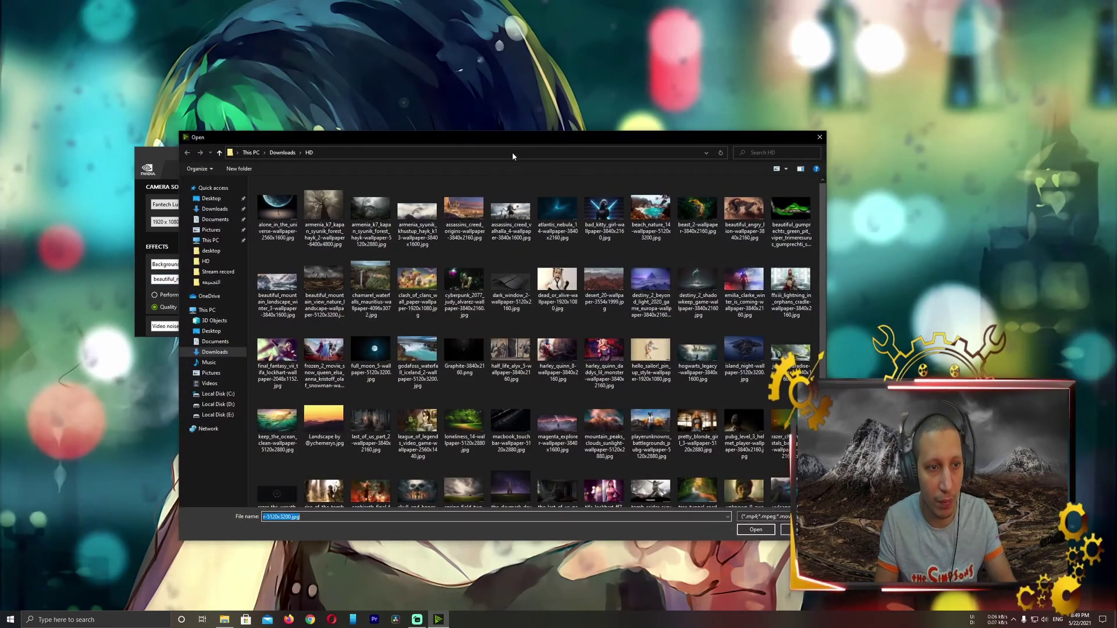
left_click_drag(291, 137, 473, 202)
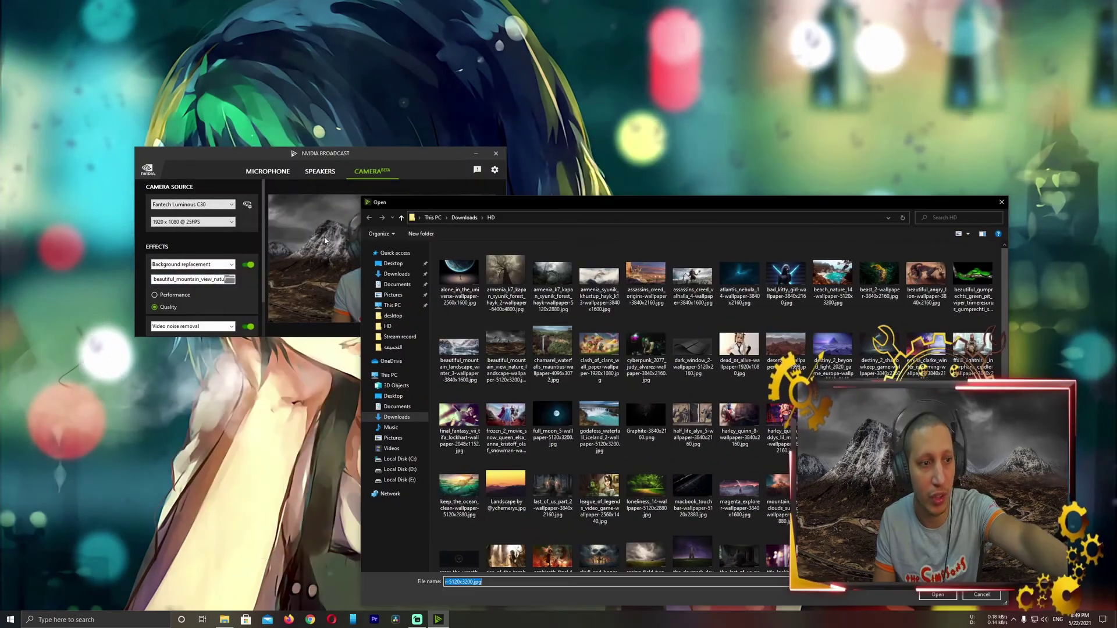
left_click(689, 349)
left_click(943, 595)
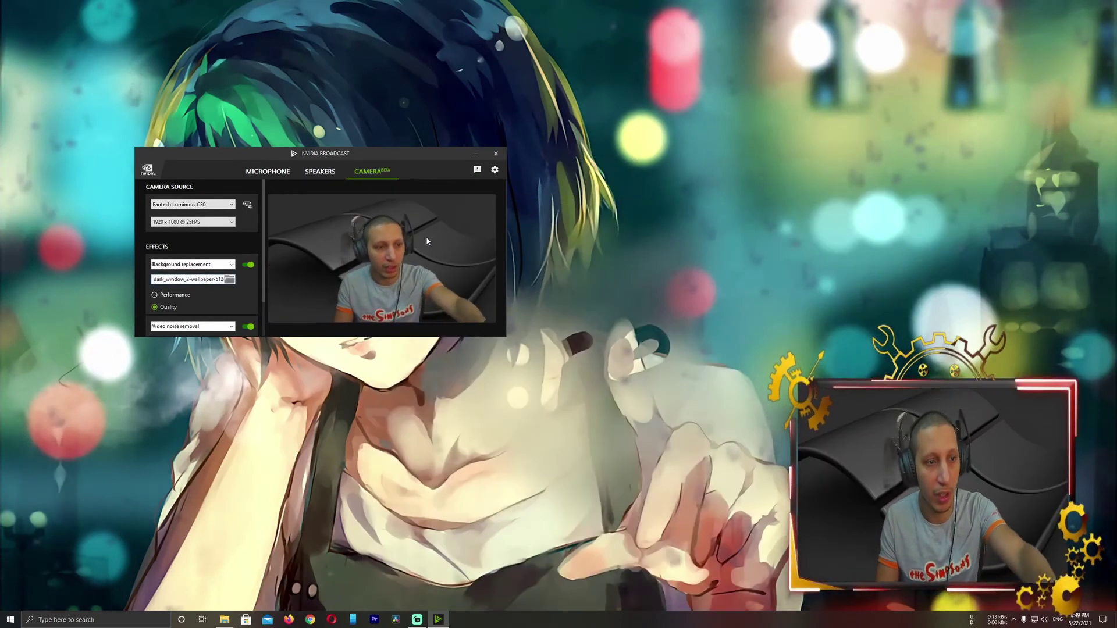
Step: Use the video desk dance.mp4 from the Desktop as the replacement camera background
left_click(231, 265)
left_click(229, 266)
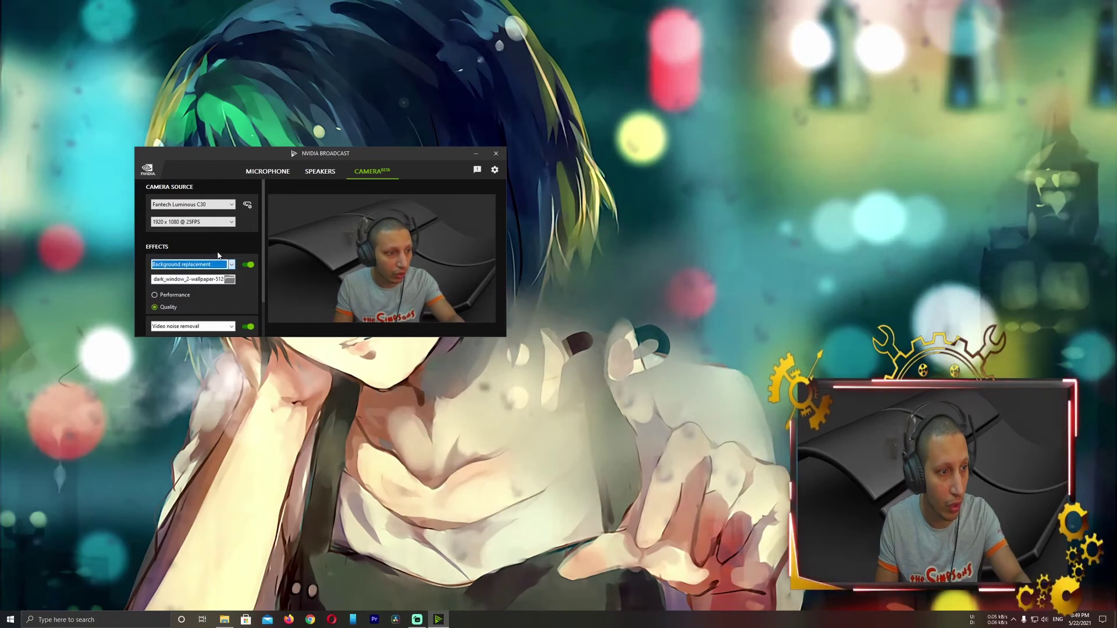
left_click(228, 279)
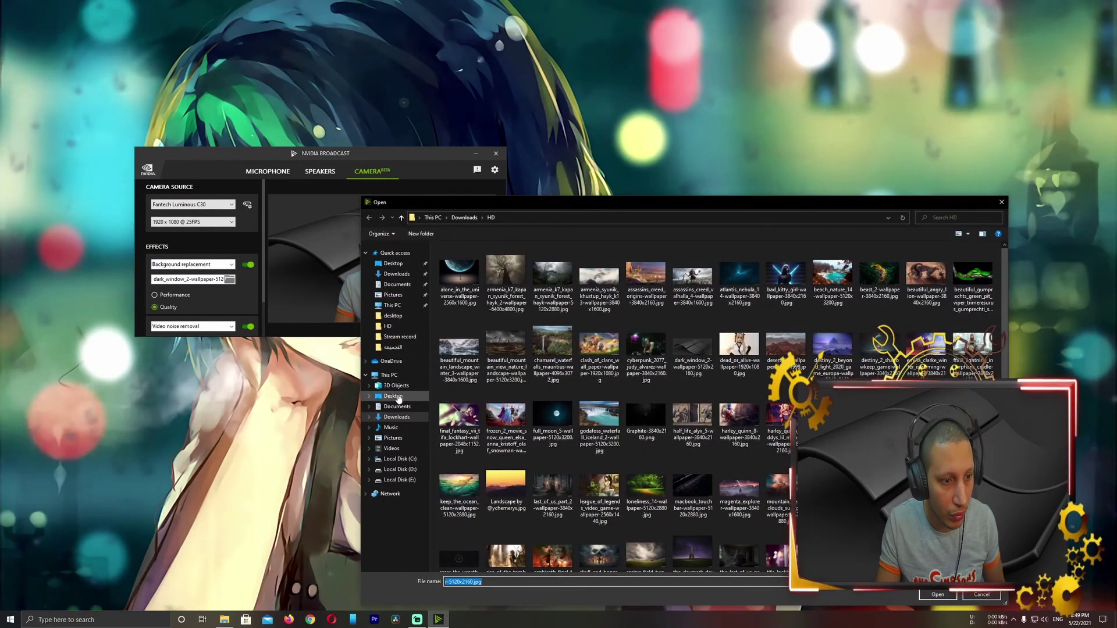
left_click(398, 397)
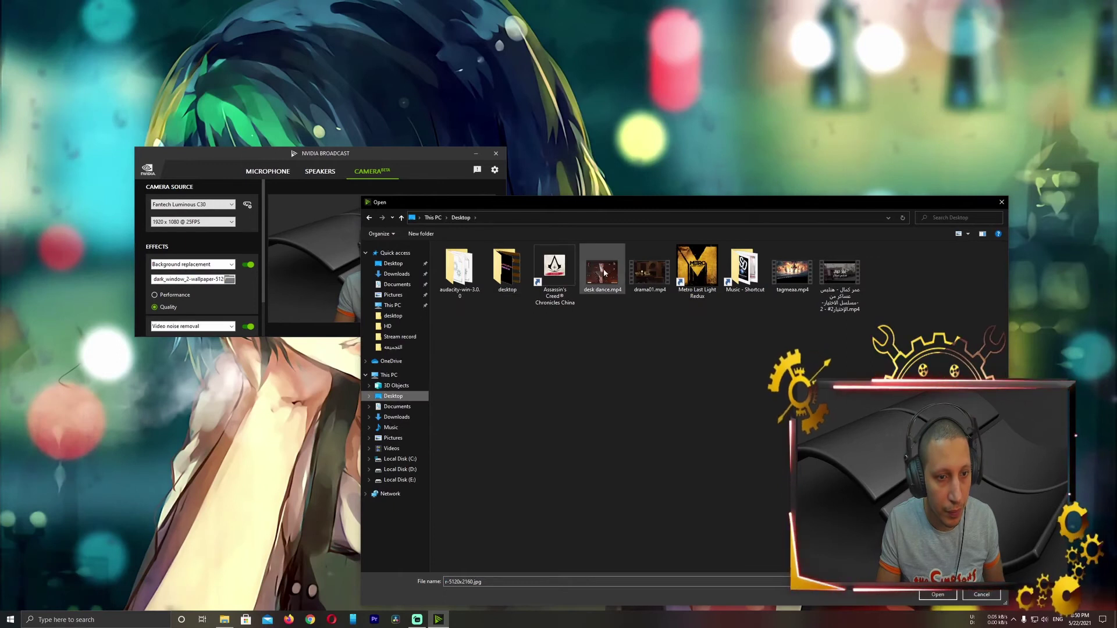
double_click(602, 271)
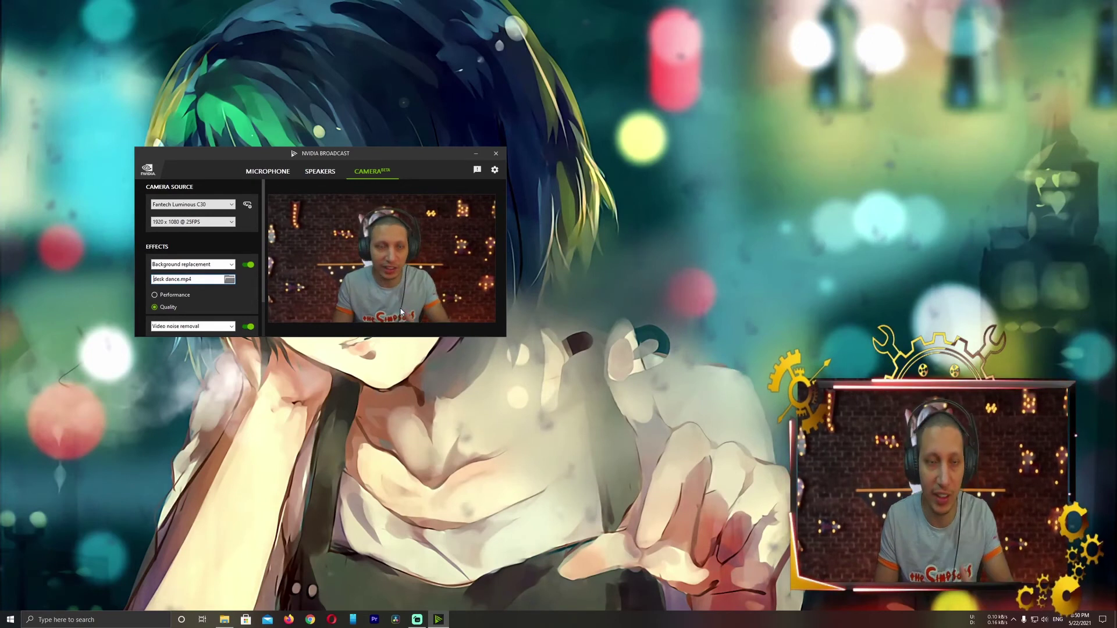
left_click(230, 280)
key("Escape")
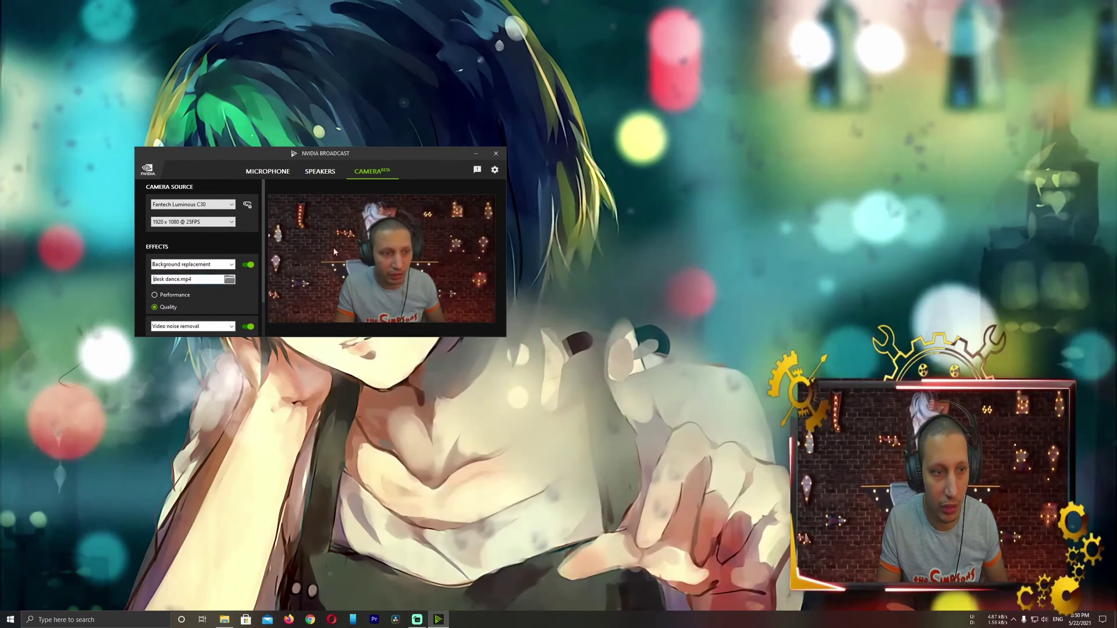
Step: Try Background removal as the camera effect, and try Background blur at maximum strength
left_click(206, 264)
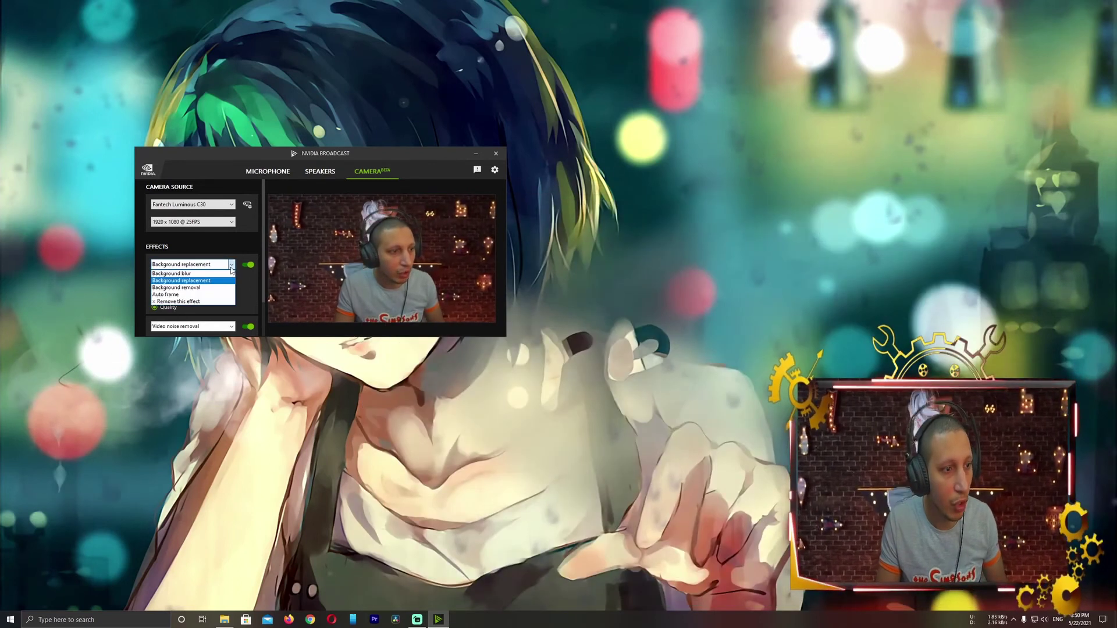
left_click(200, 287)
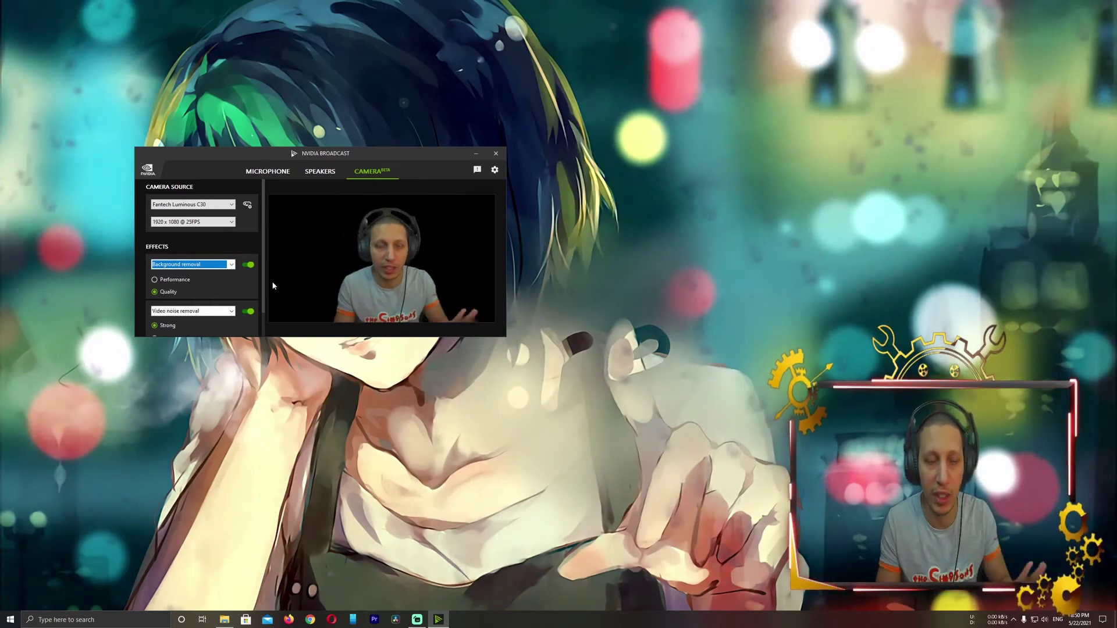
left_click(231, 266)
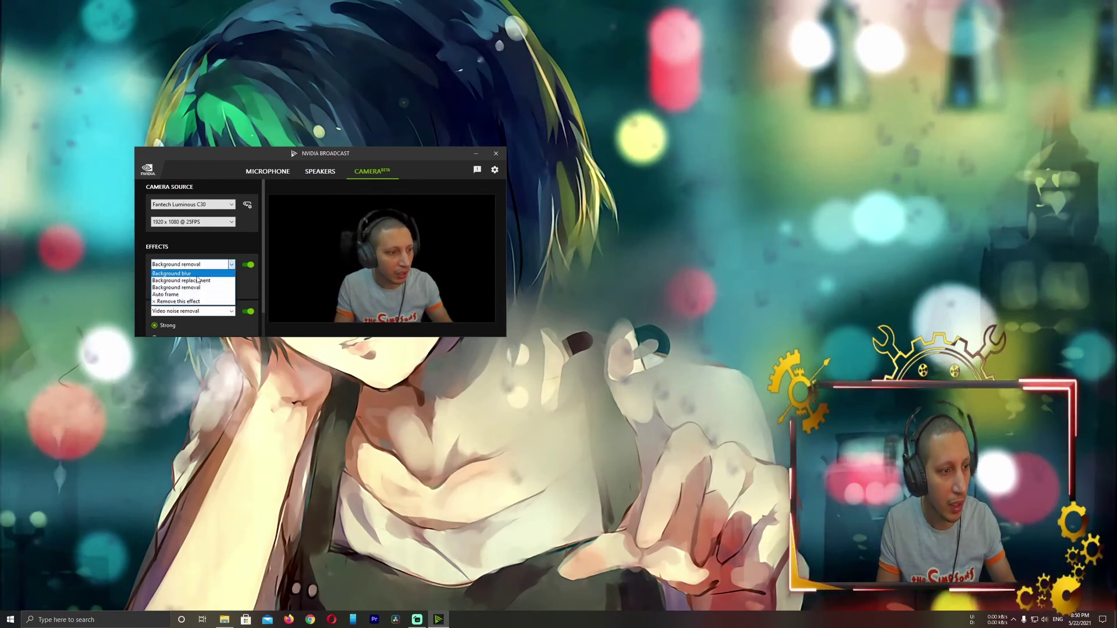
left_click(221, 273)
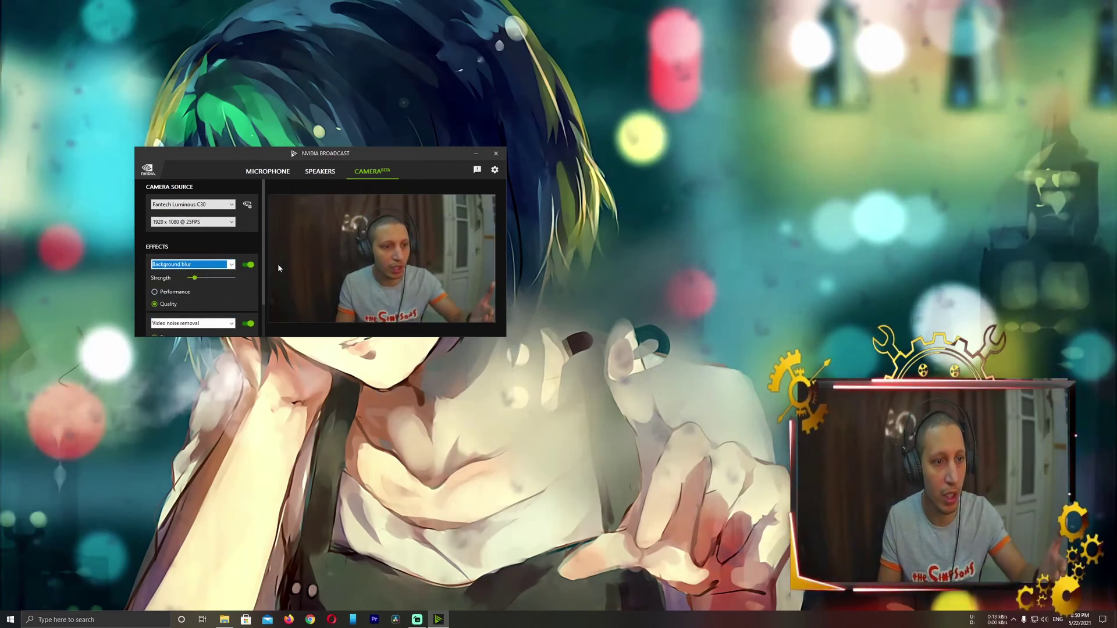
left_click(218, 279)
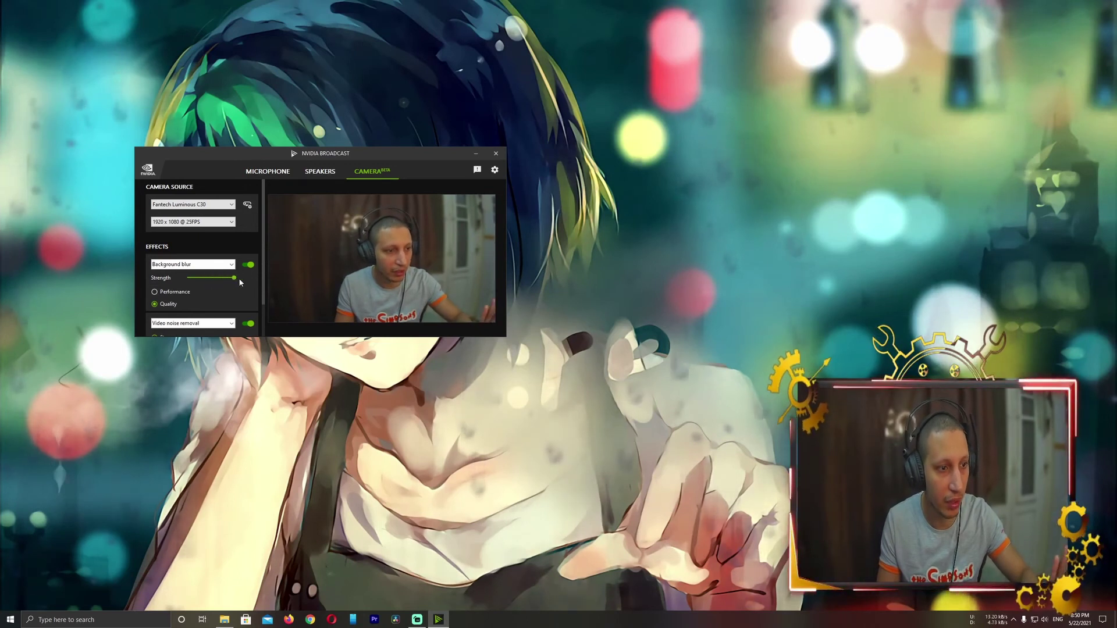
Step: Try the Auto frame camera effect, and set the effect back to Background replacement with desk dance.mp4
left_click(198, 265)
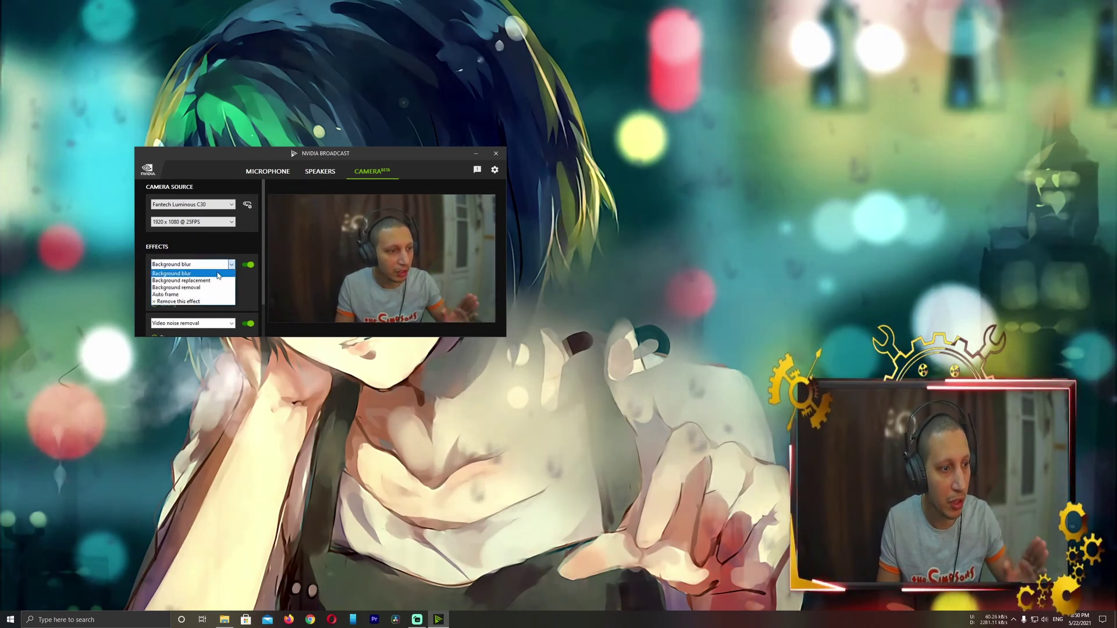
left_click(189, 295)
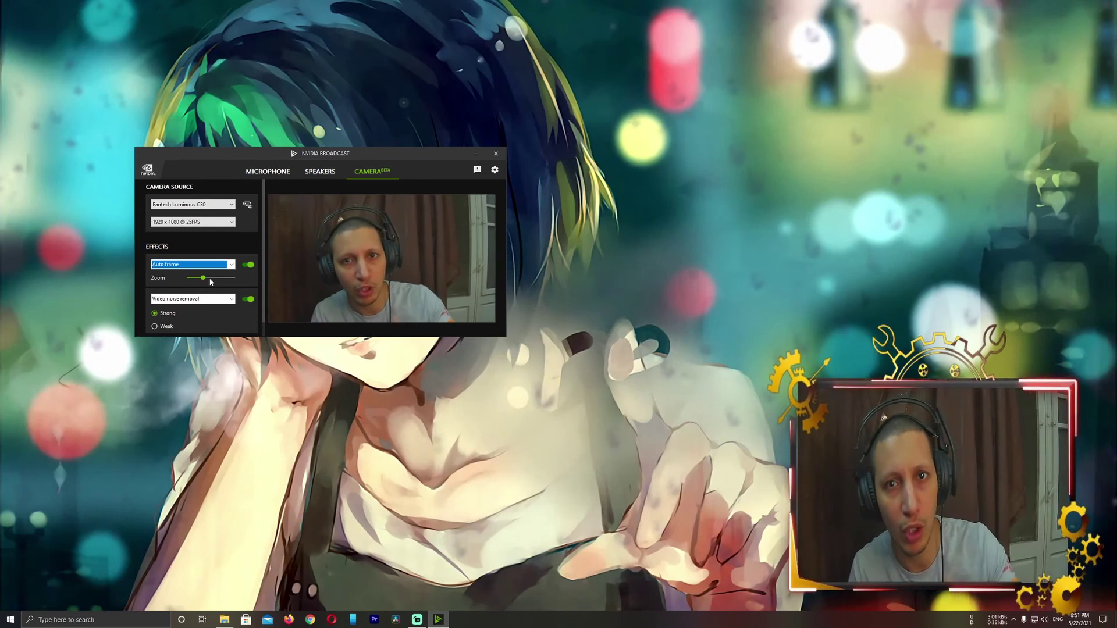
key("alt+Down")
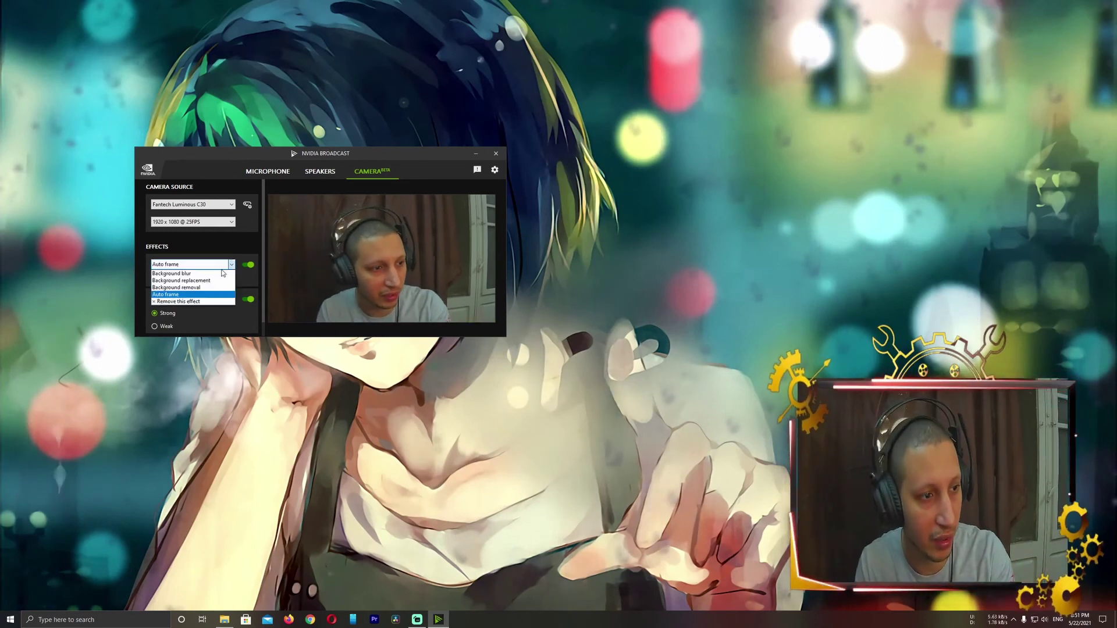
key("Down")
key("Return")
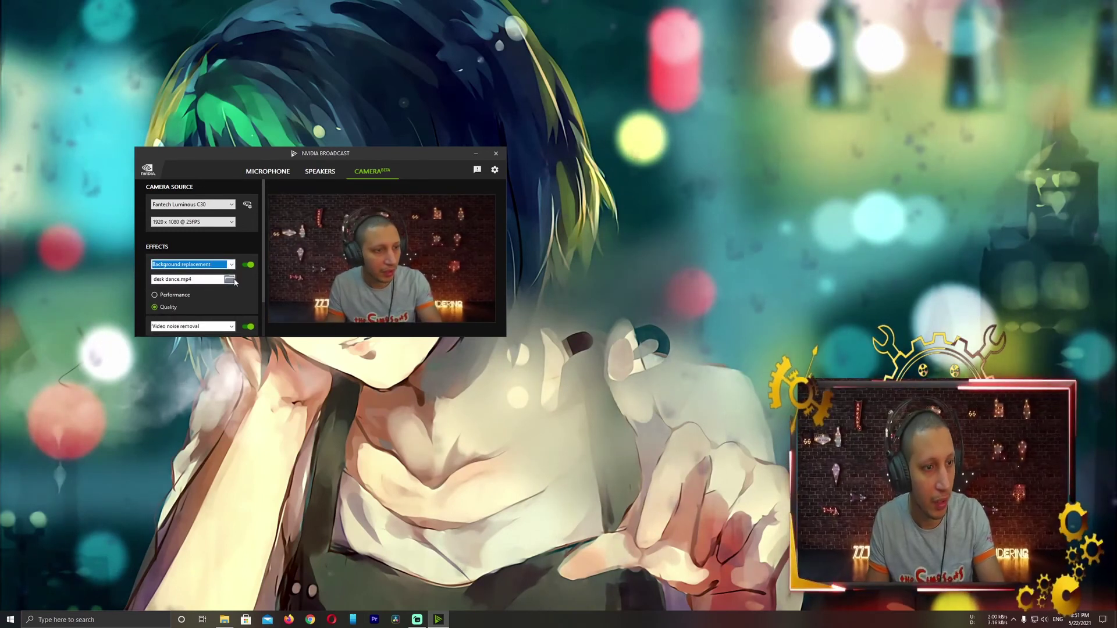
scroll(224, 292, "down", 2)
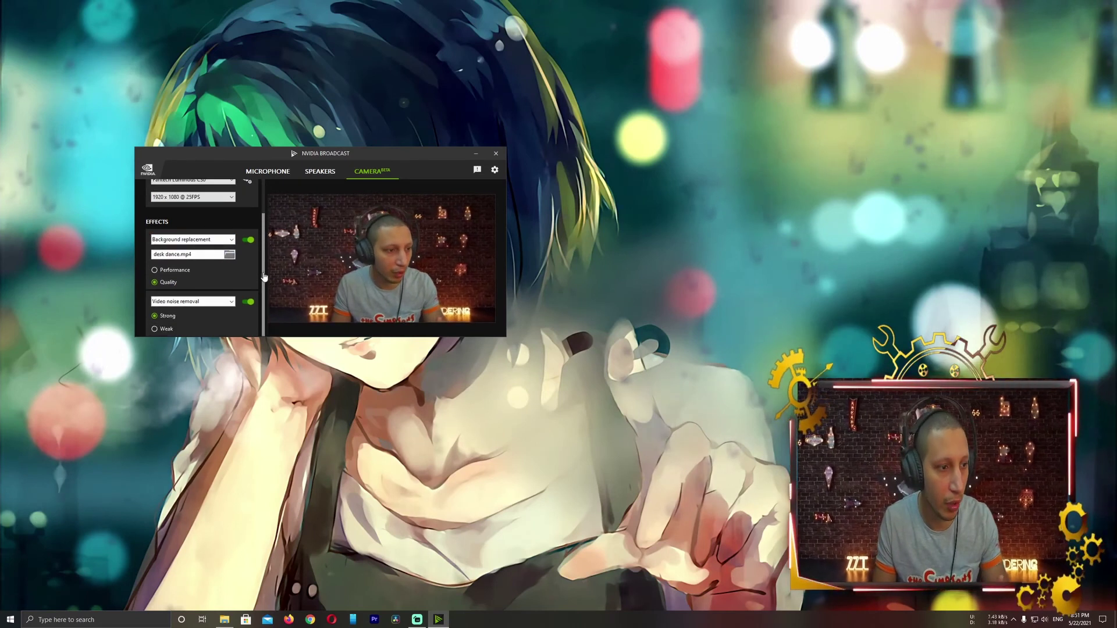